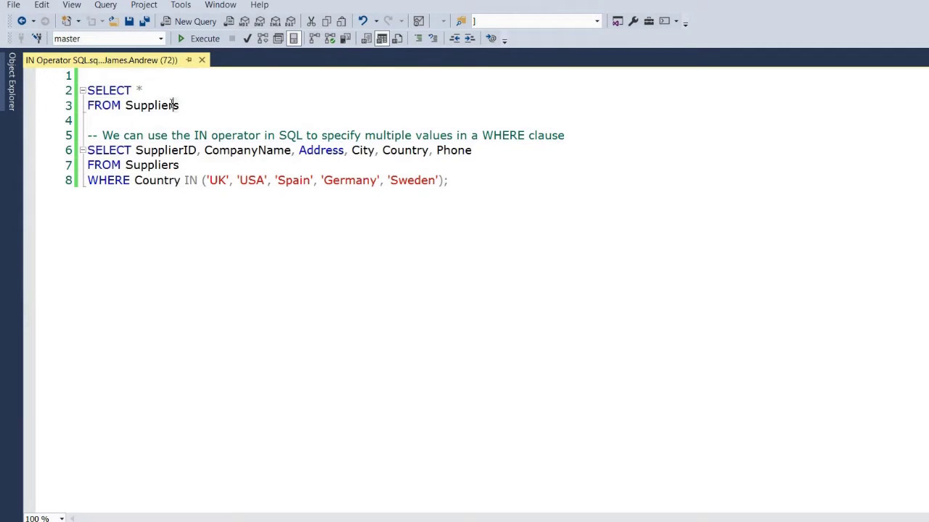
Switch the query target from master to the Northwind database
left_click(203, 107)
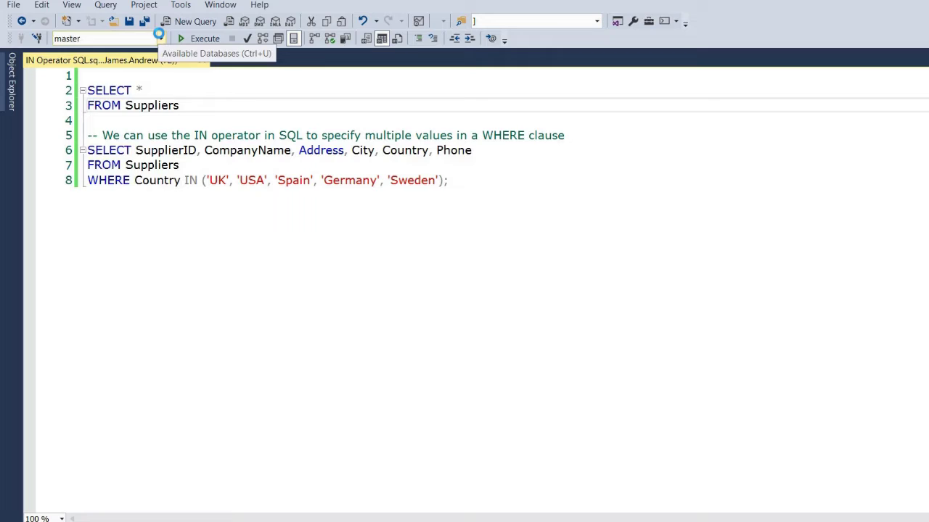
left_click(161, 39)
left_click(78, 120)
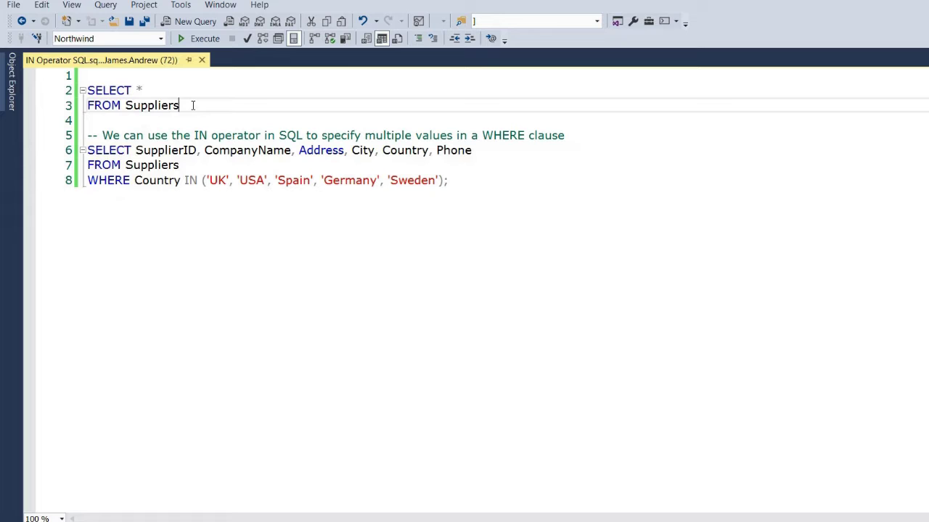
Run SELECT * FROM Suppliers and browse all returned supplier rows and columns
left_click_drag(193, 105, 92, 77)
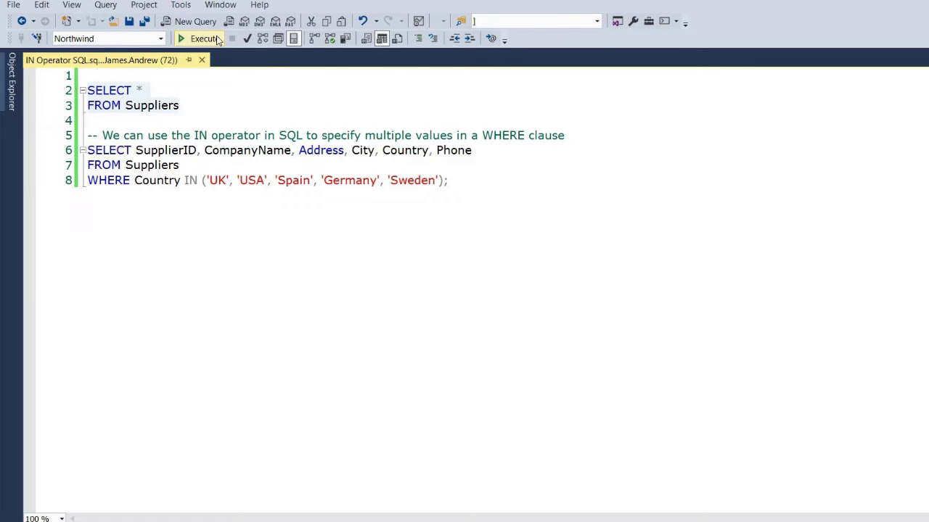
left_click(203, 38)
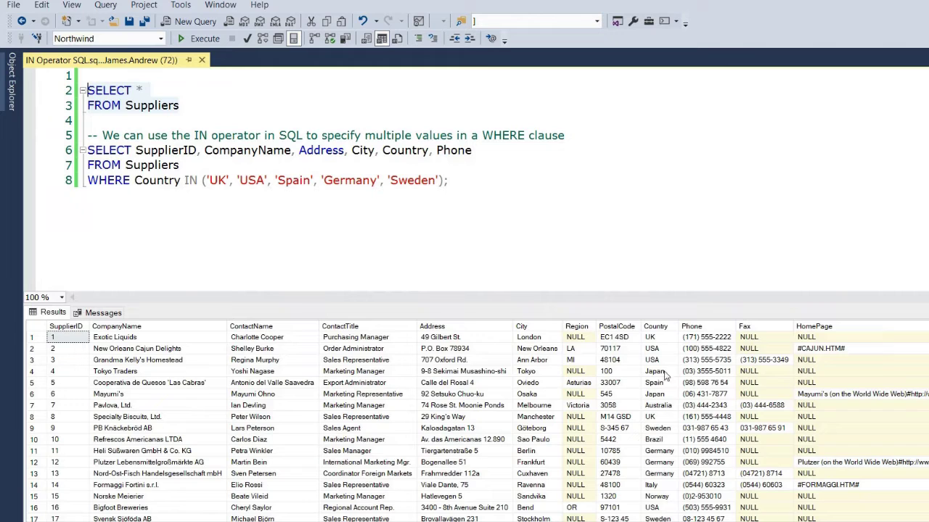
scroll(667, 406, "down", 1)
scroll(667, 413, "up", 1)
scroll(662, 438, "down", 2)
scroll(662, 438, "down", 2)
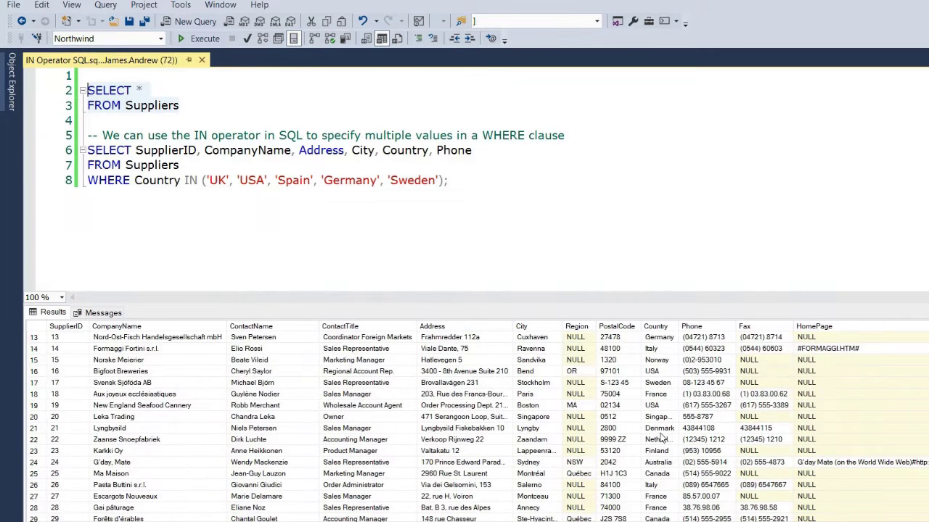
left_click_drag(679, 326, 706, 383)
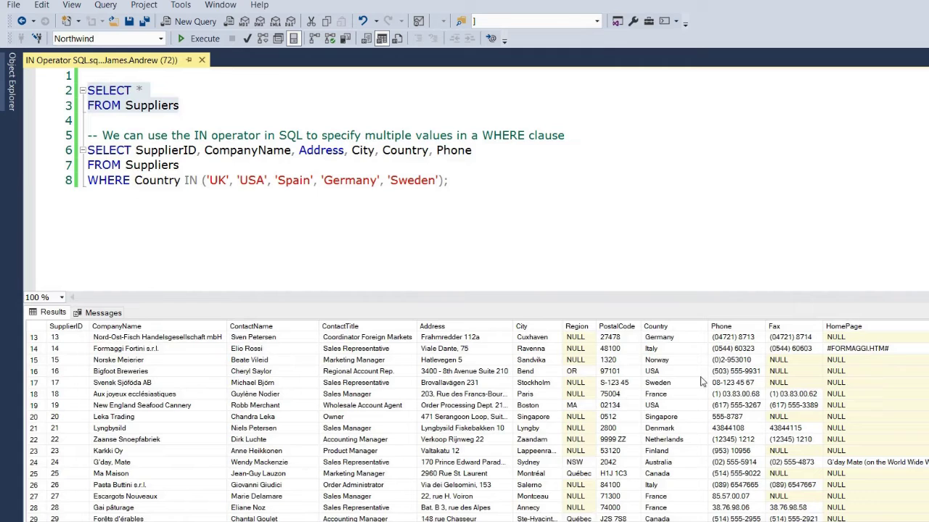
scroll(691, 457, "down", 1)
scroll(692, 457, "up", 5)
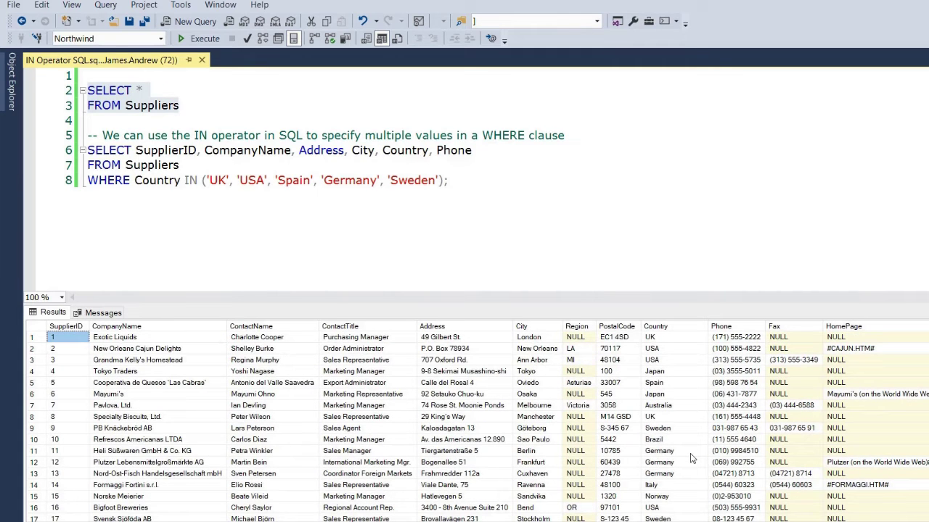
Run the Country IN query listing the 12 UK, USA, Spain, Germany and Sweden suppliers in a taller results pane
left_click(473, 183)
left_click(80, 150)
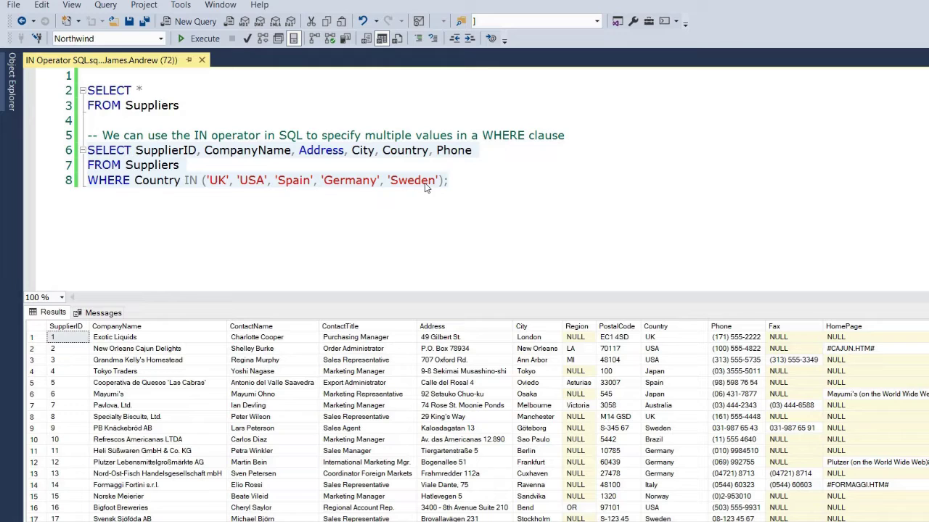
left_click(186, 38)
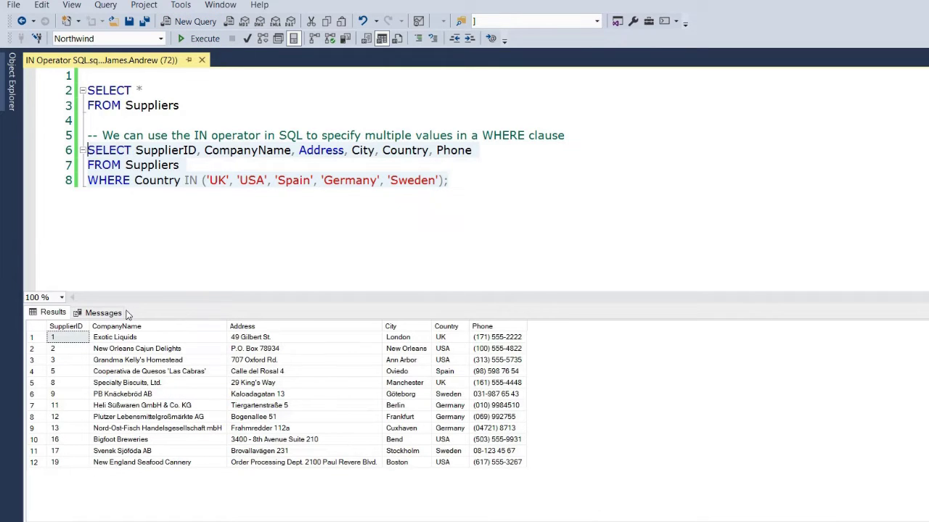
left_click_drag(142, 292, 138, 249)
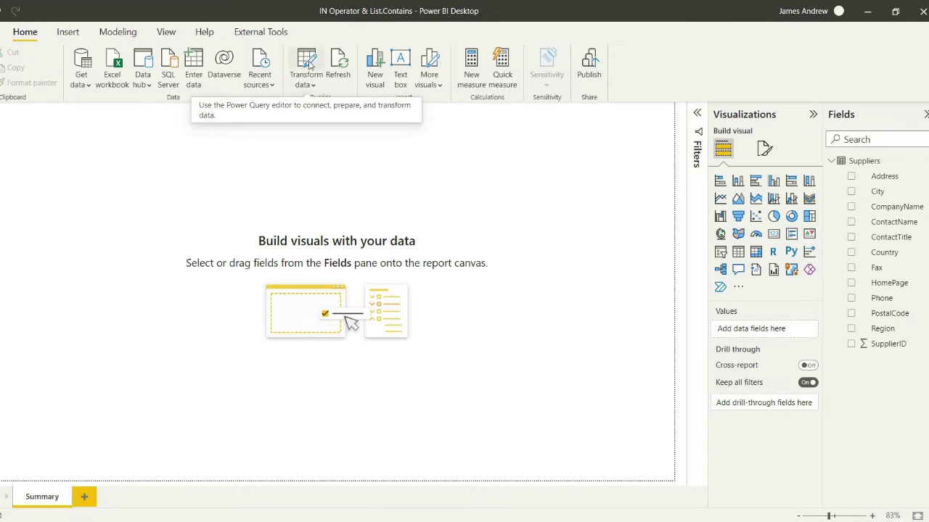
Open the Suppliers data in Power Query Editor with Transform data
left_click(308, 64)
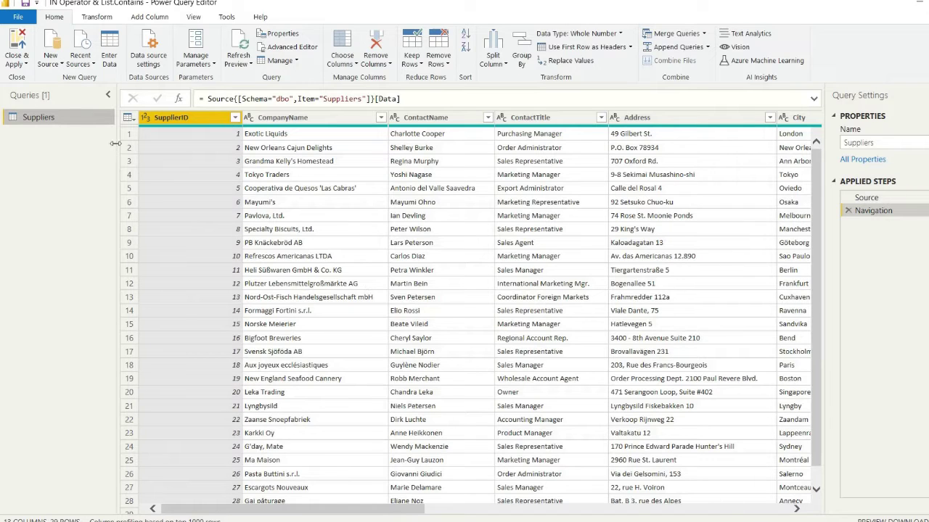
Duplicate the Suppliers query and rename the copy to 'Fast Track Suppliers'
right_click(56, 120)
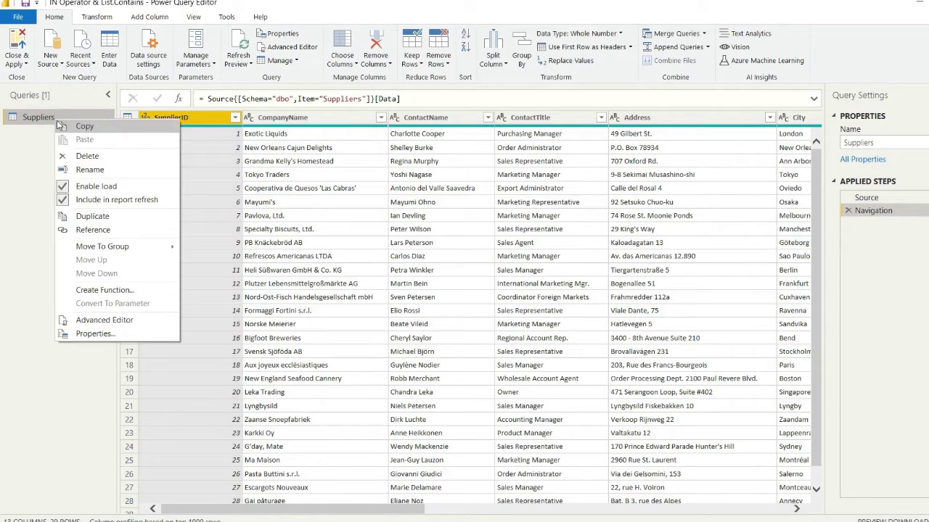
left_click(105, 218)
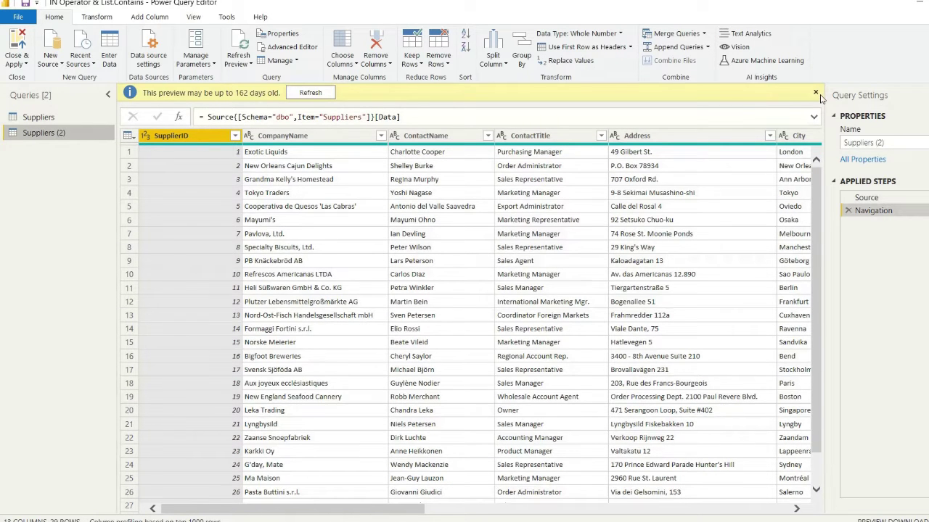
left_click(816, 93)
right_click(53, 135)
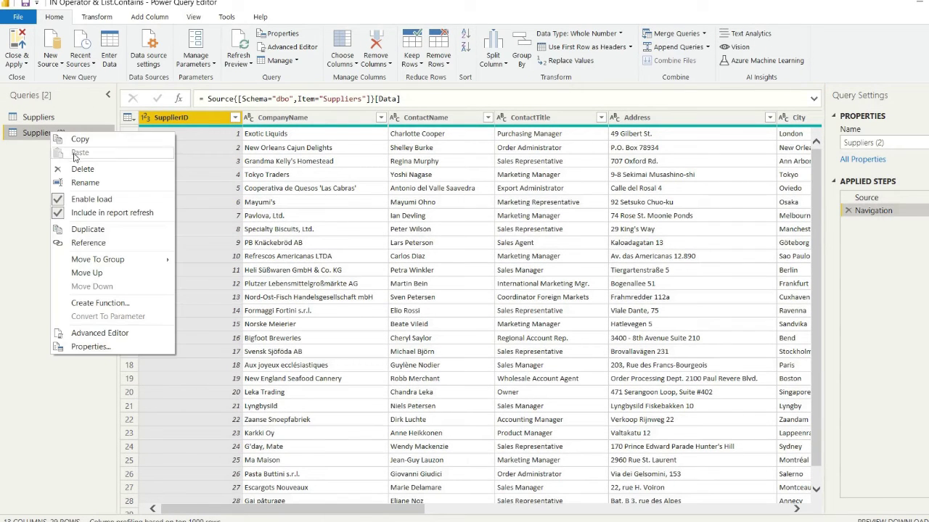
left_click(91, 185)
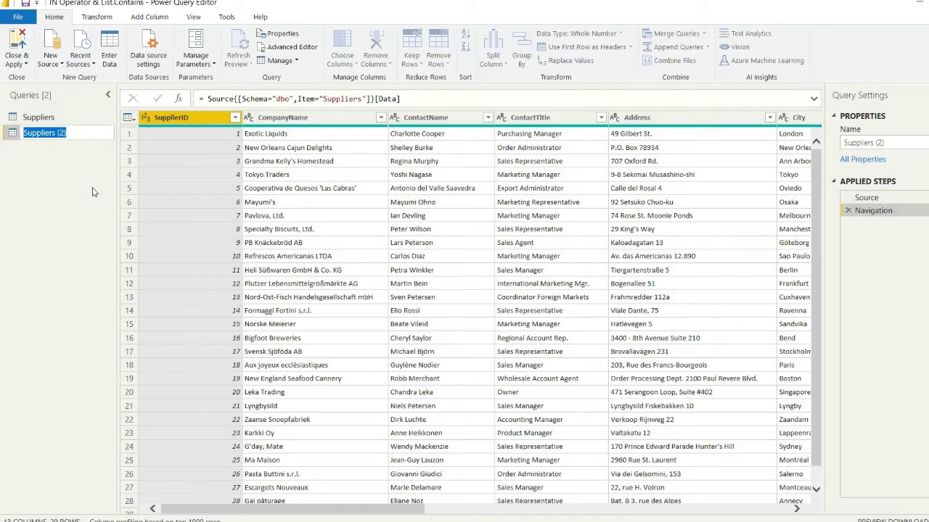
type("Fast Trac")
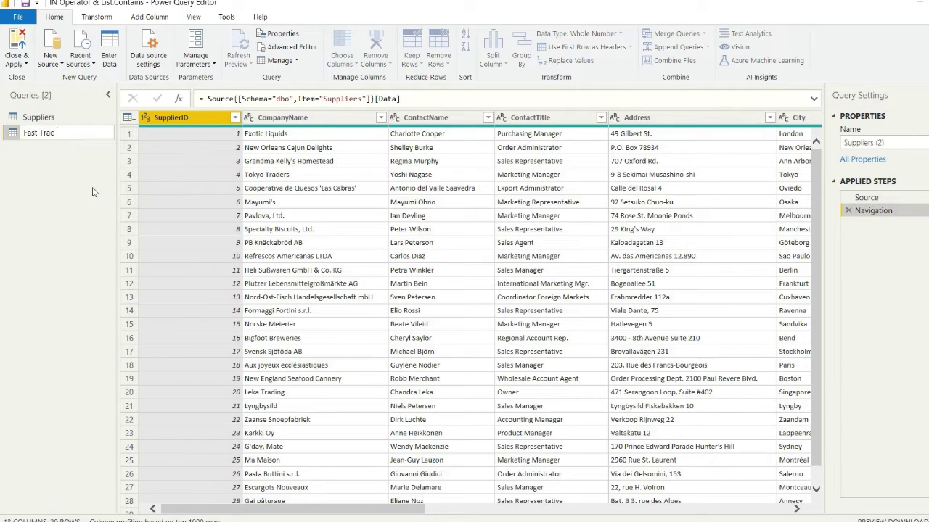
type("k Suppliers")
key("Return")
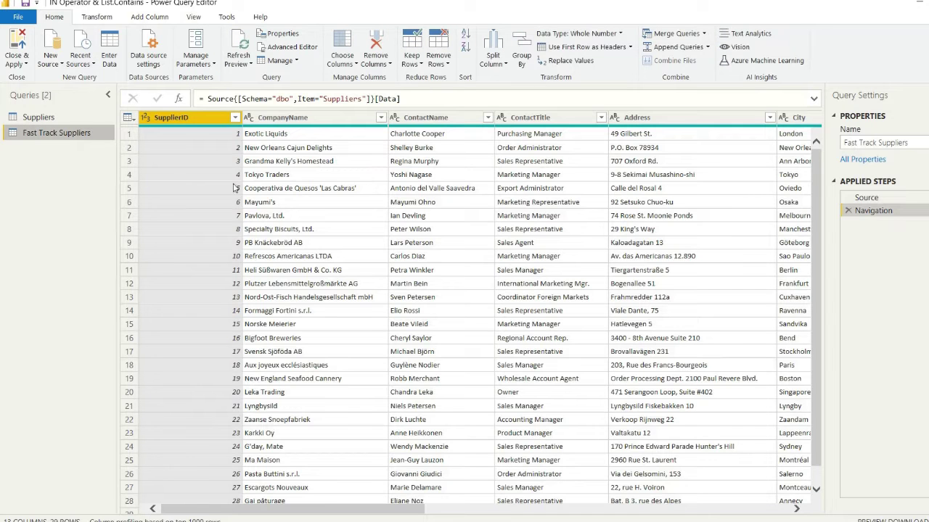
Remove the Products column from Fast Track Suppliers
scroll(448, 250, "right", 10)
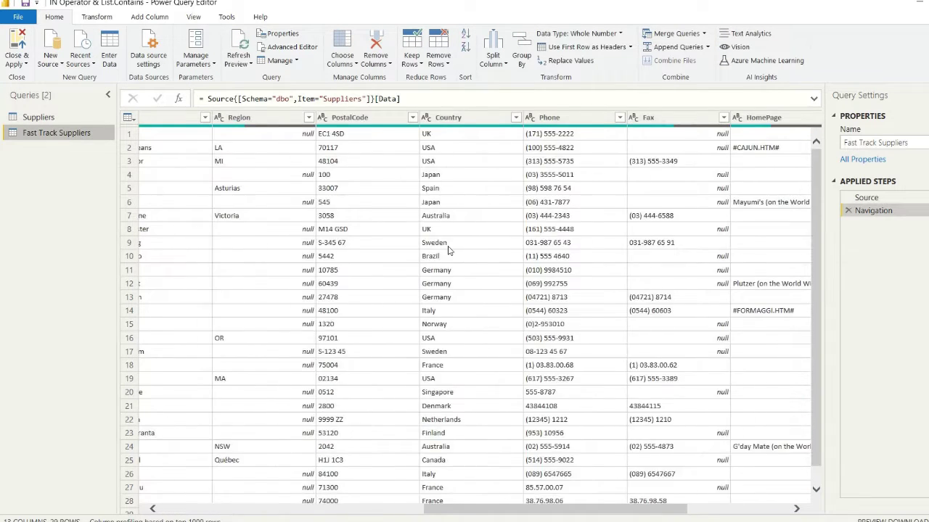
right_click(758, 118)
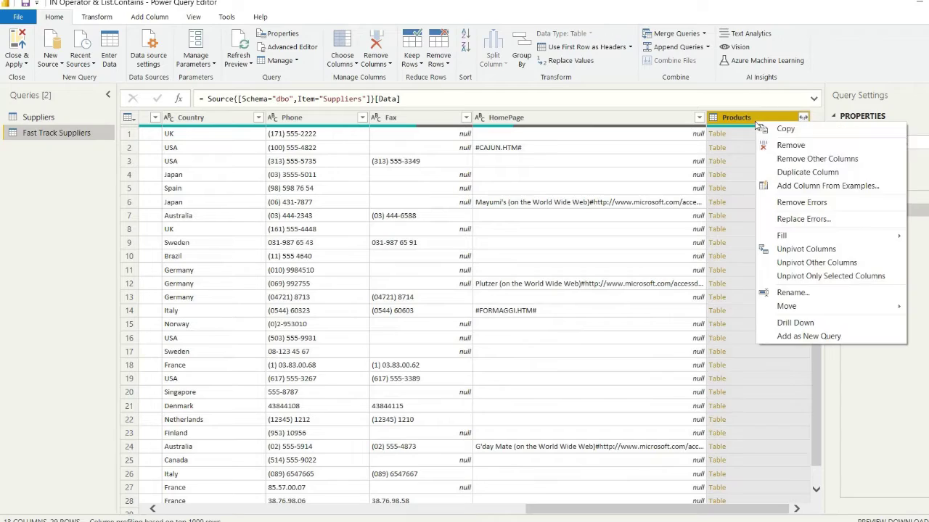
left_click(771, 143)
scroll(436, 180, "left", 10)
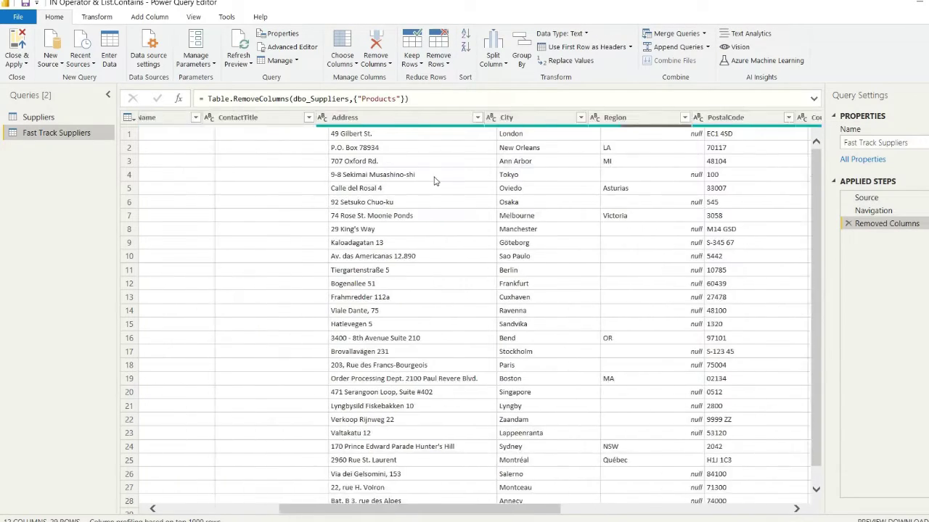
scroll(552, 207, "right", 6)
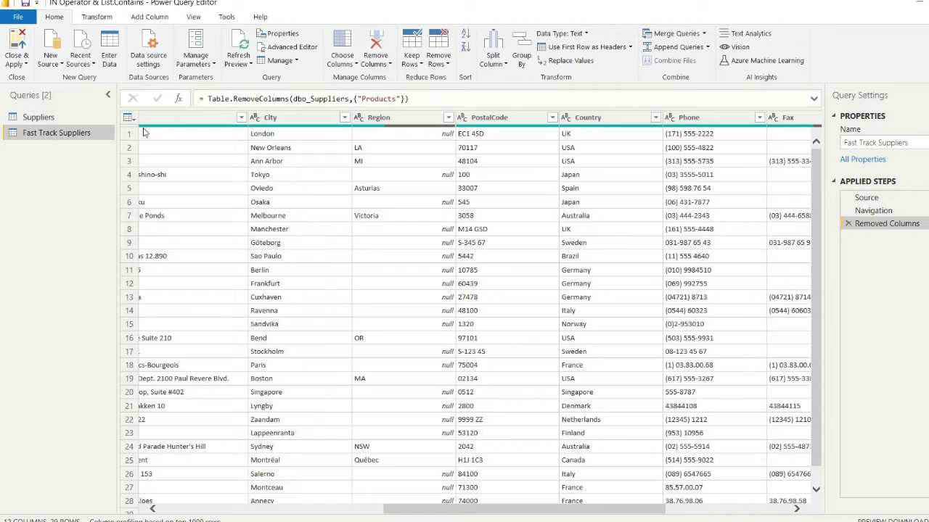
Start a custom column named Fast Delivery Suppliers
left_click(148, 18)
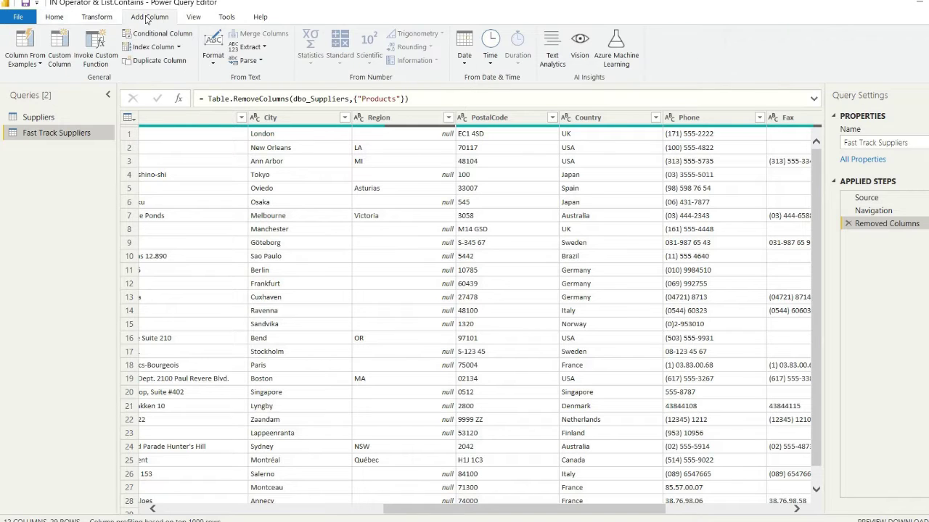
left_click(61, 58)
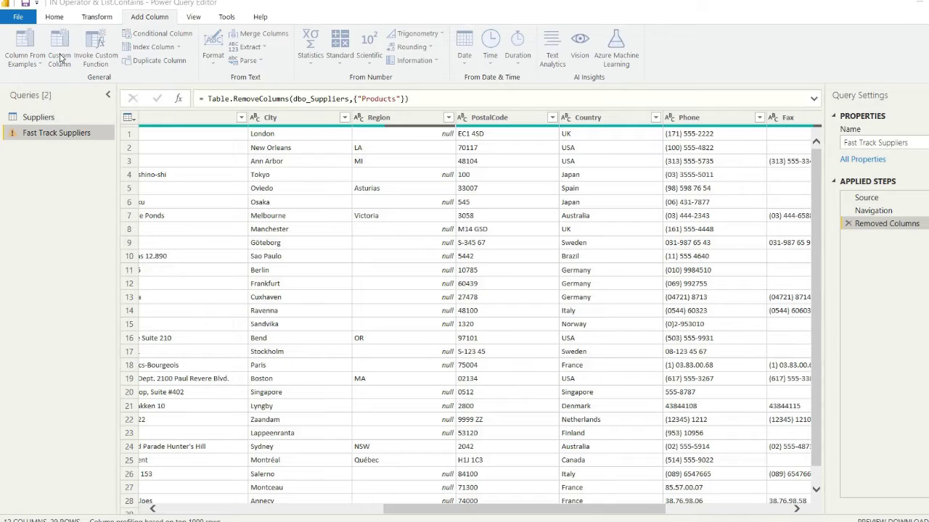
left_click_drag(352, 198, 239, 210)
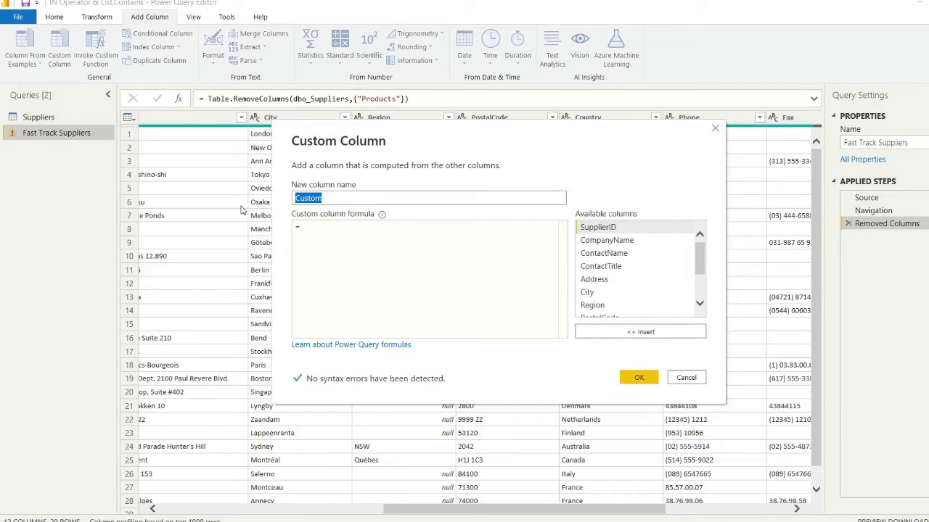
key("BackSpace")
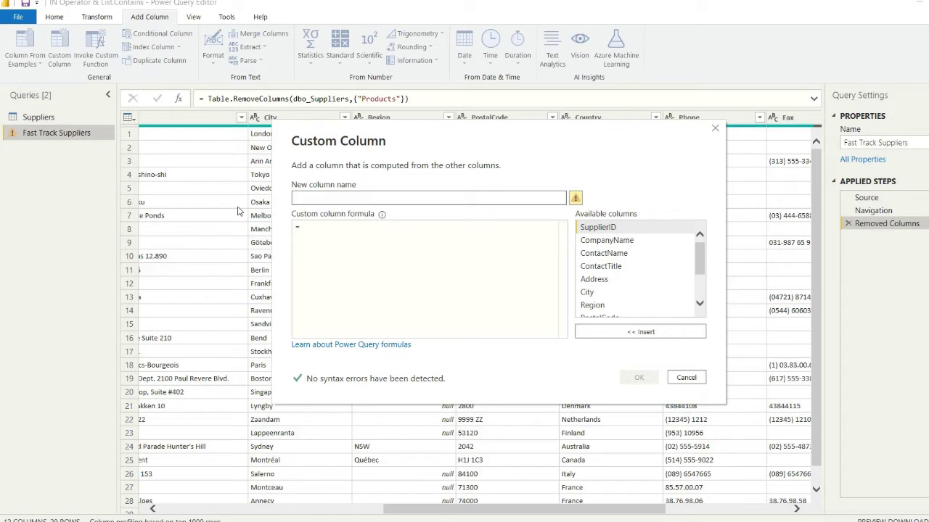
type("Fast D")
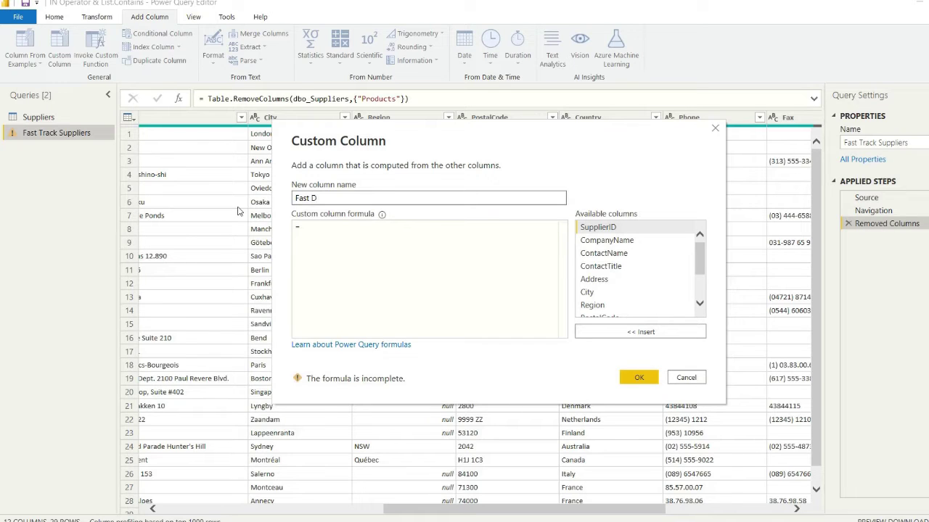
type("elivery Suppliers")
Begin its formula with if List.Contains({"UK", "USA", "Spain", "Germany", "Sweden"},
left_click(329, 228)
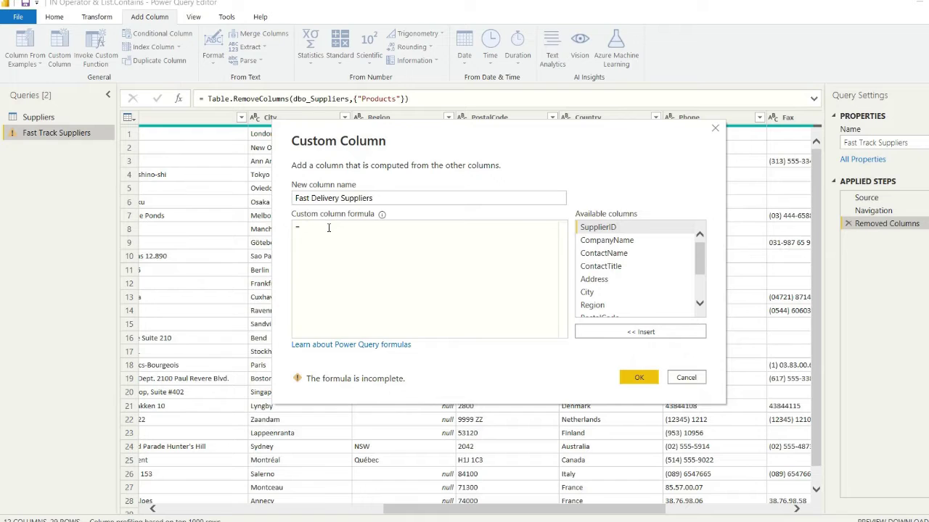
type("if List")
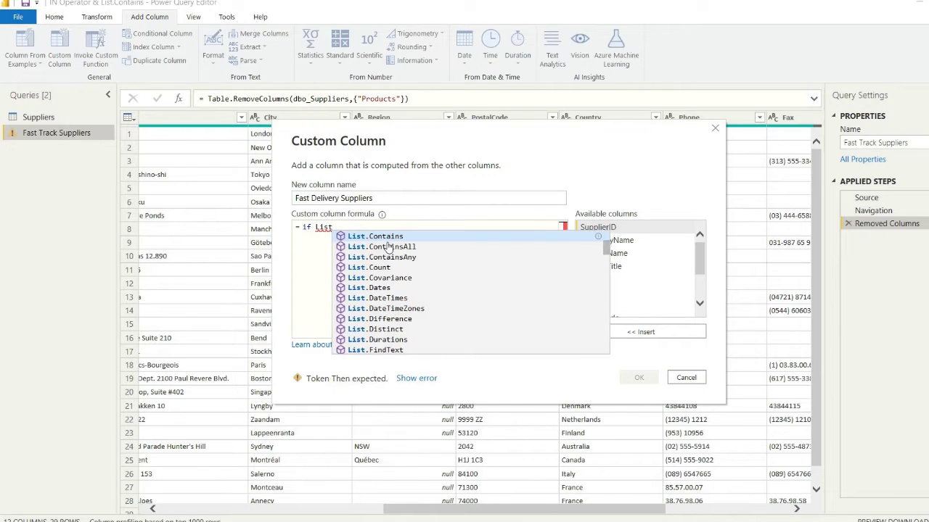
key("Tab")
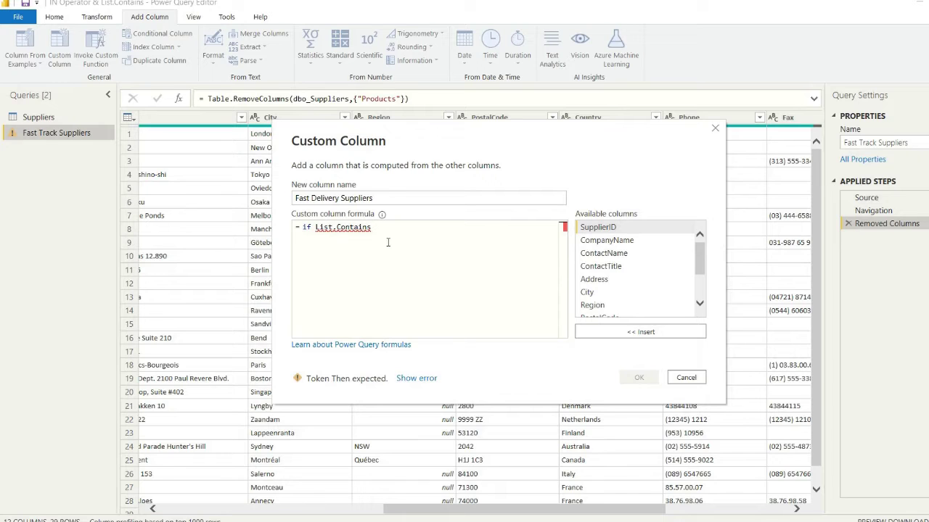
type("(")
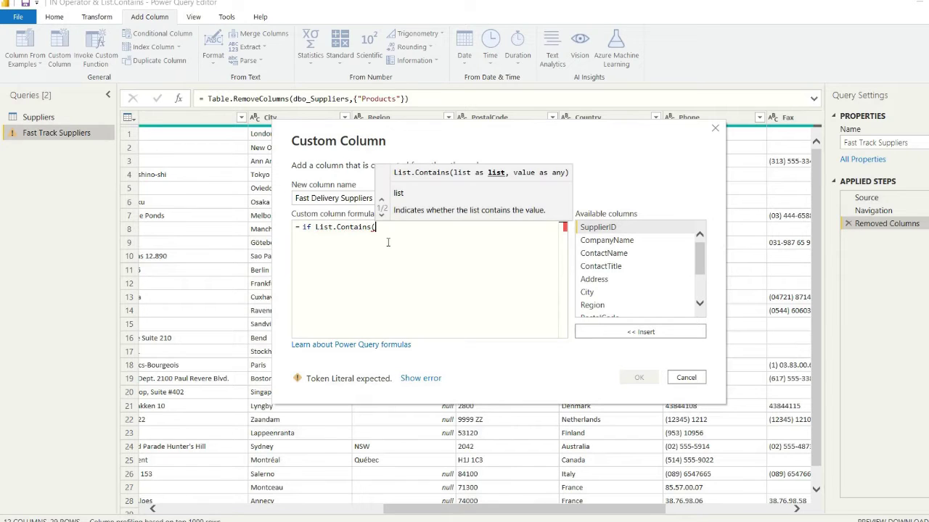
type("{")
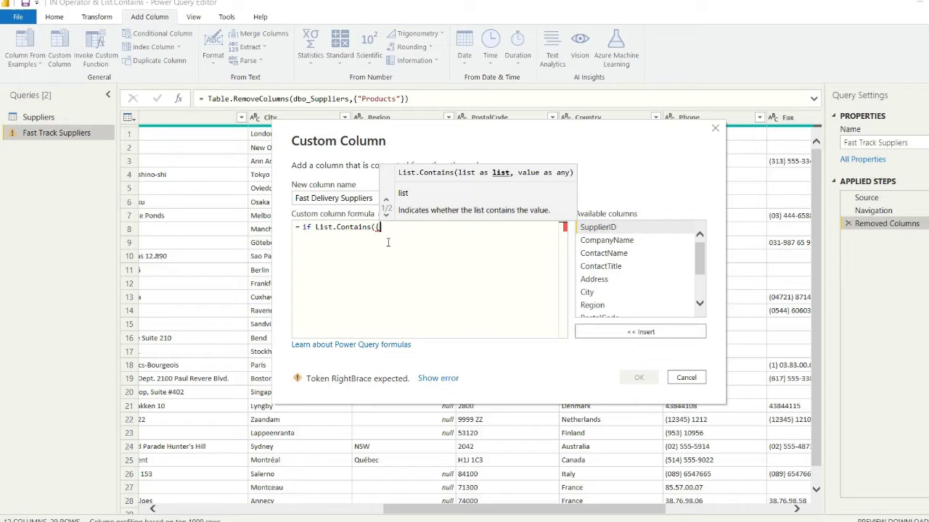
type("\"UK\"")
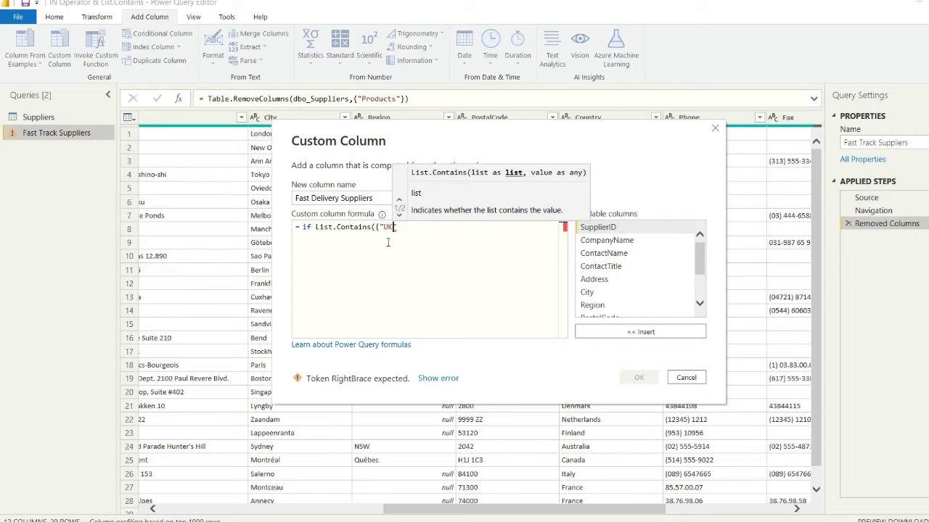
type(", ")
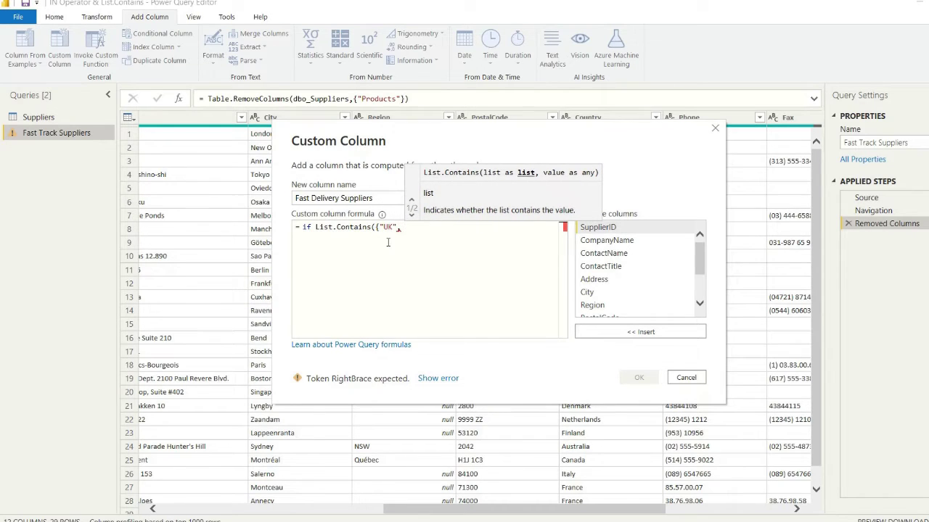
type("\"USA\"")
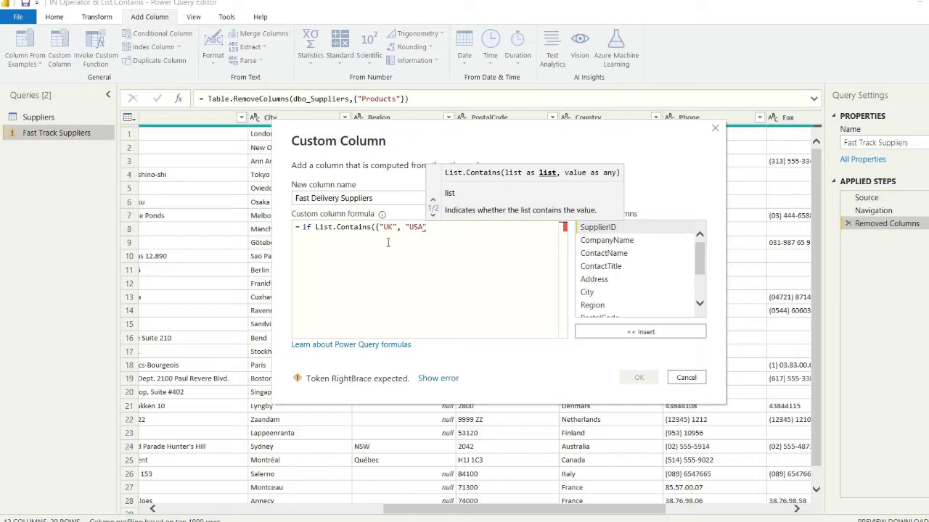
type(", \"")
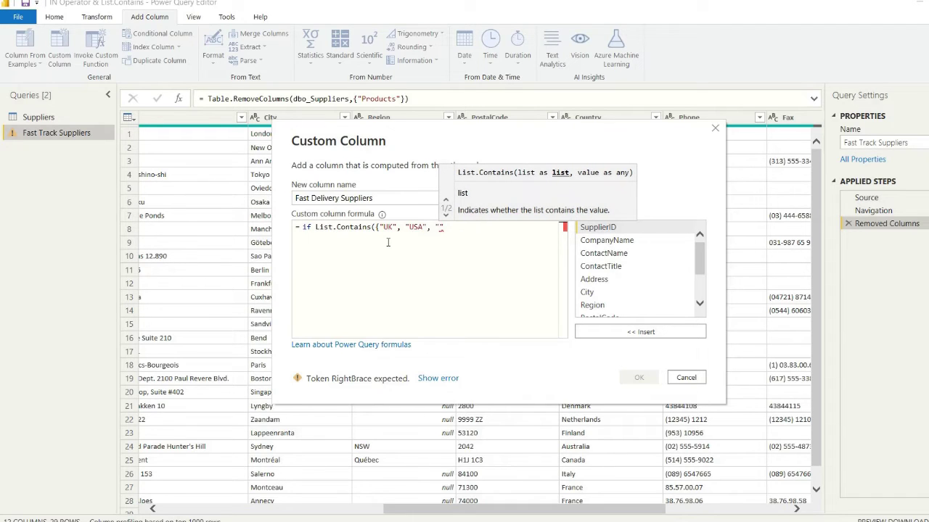
type("Spain\", ")
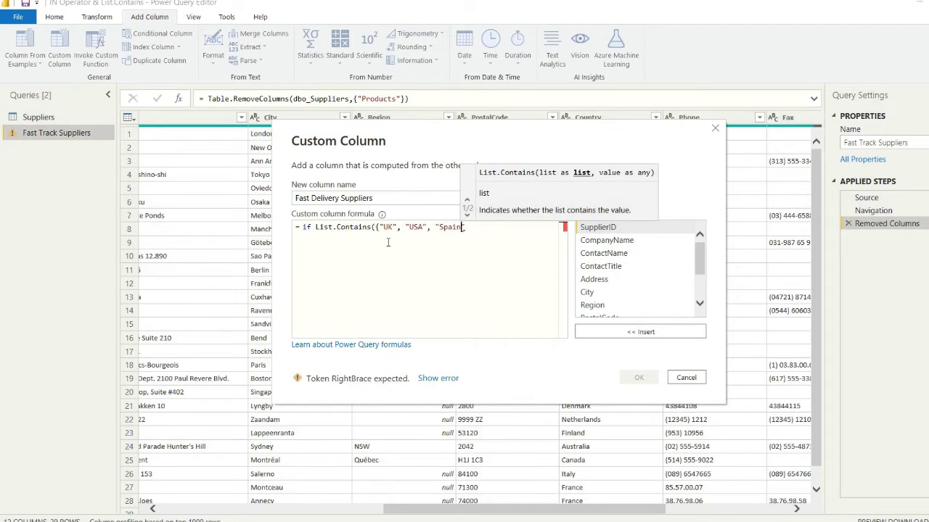
type("\"")
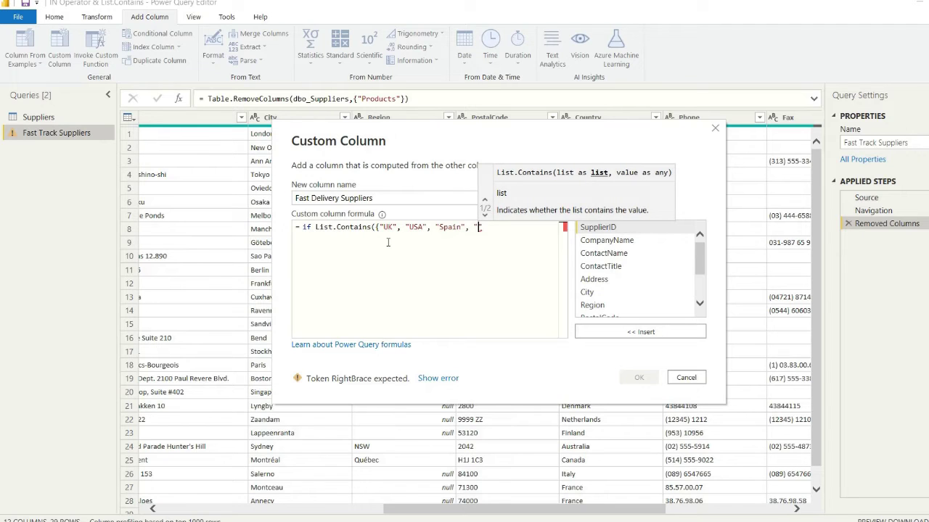
type("German")
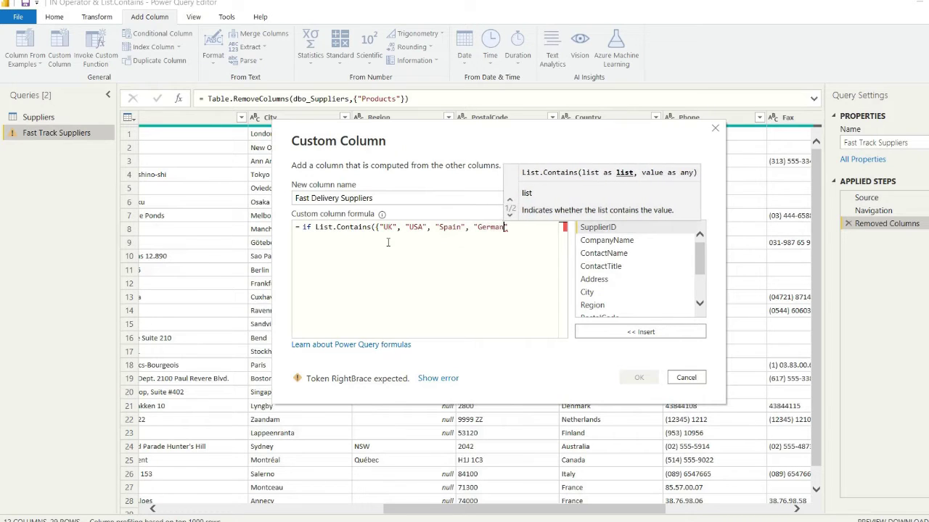
type("y\", ")
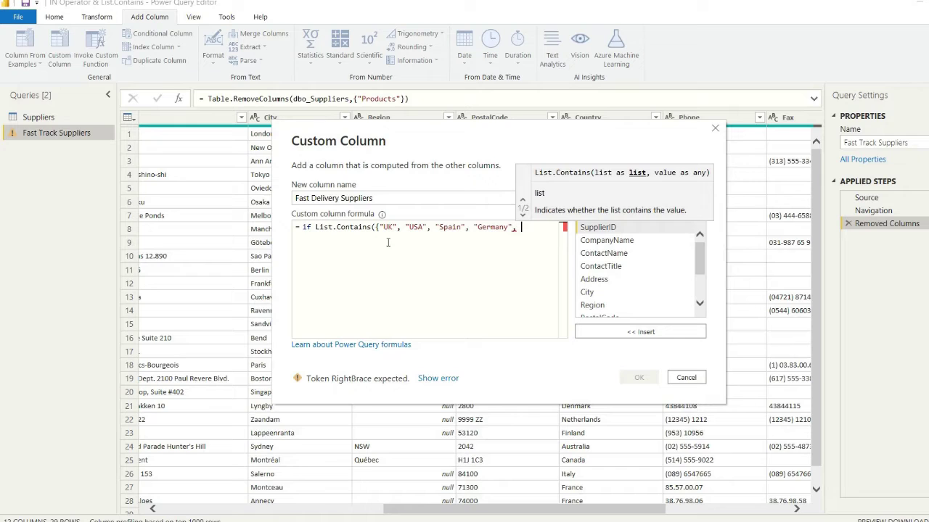
type("\"Sweden\"")
type("},")
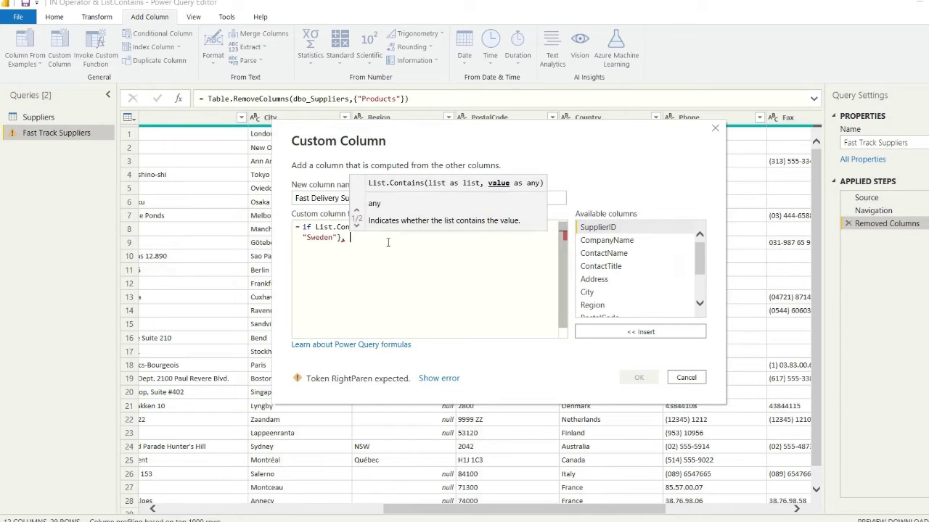
Finish the formula with [Country]) then "Fast Track Delivery" else "Standard Delivery" and create the column
scroll(599, 287, "down", 2)
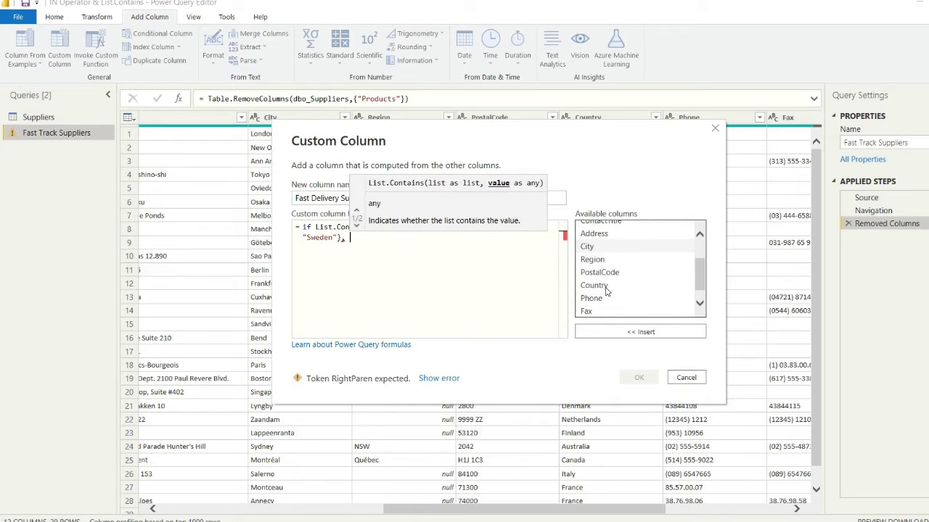
double_click(593, 283)
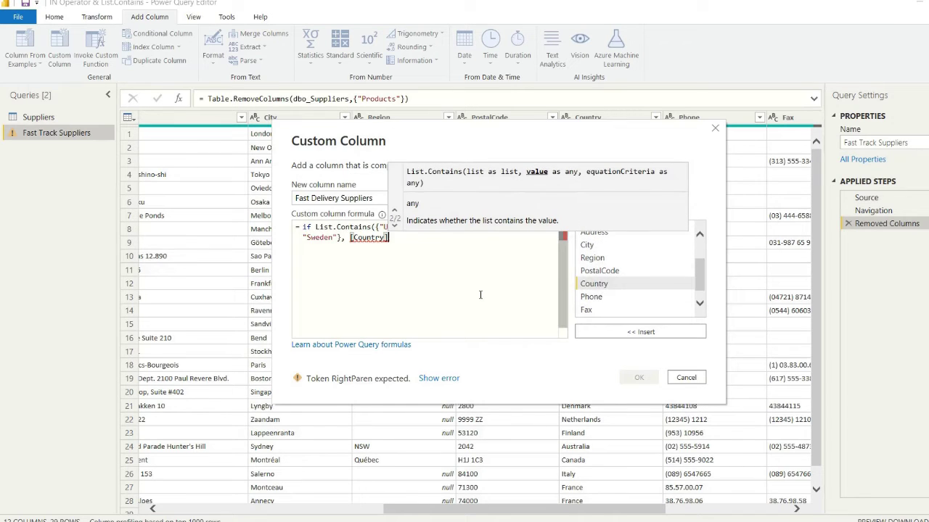
type(") then")
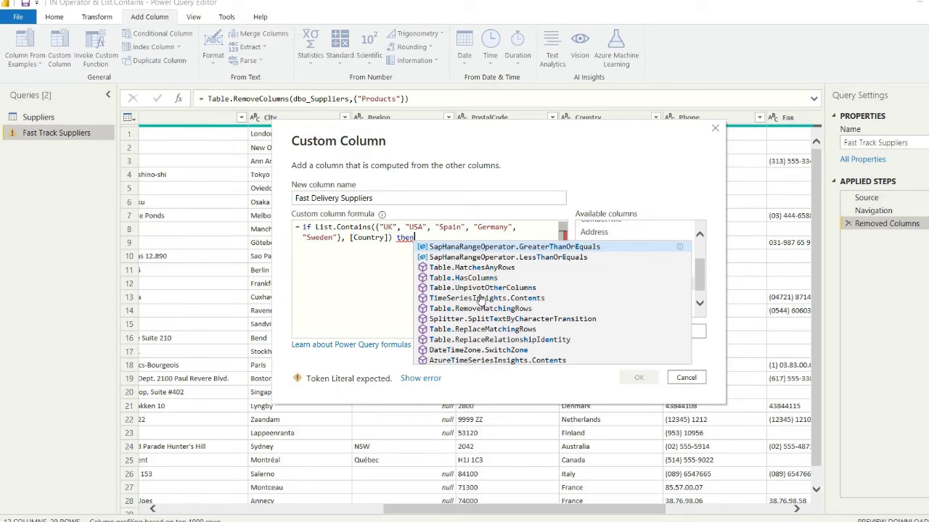
type(" \"Fast")
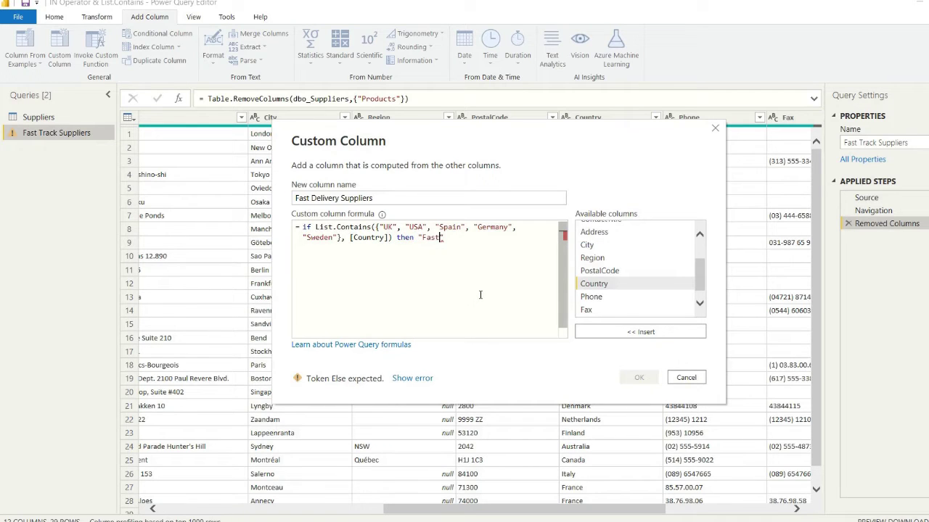
type(" Track De")
type("livery")
type("els")
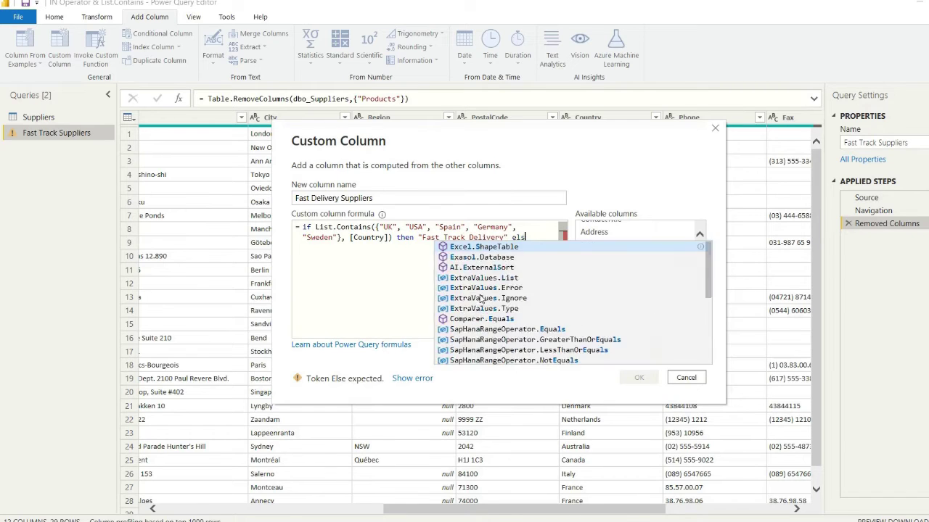
type("e \"Standard Delivery\"")
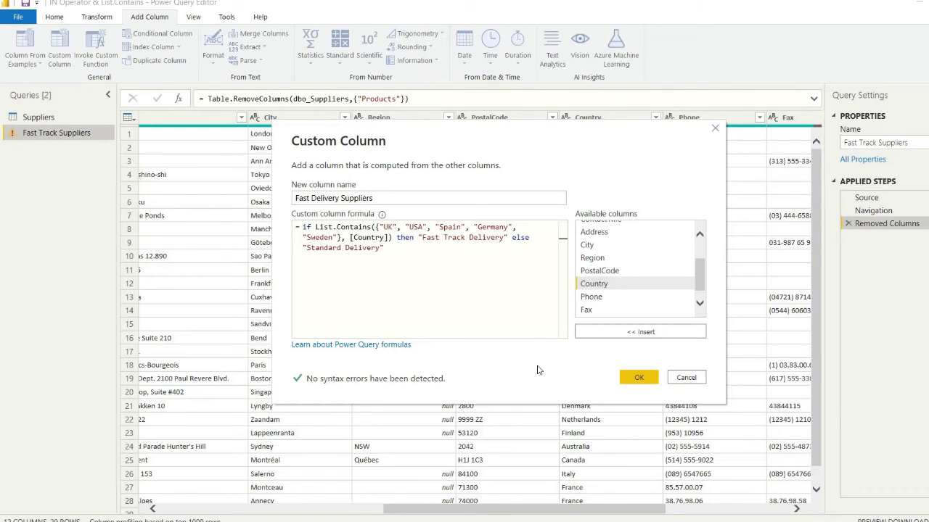
left_click(639, 378)
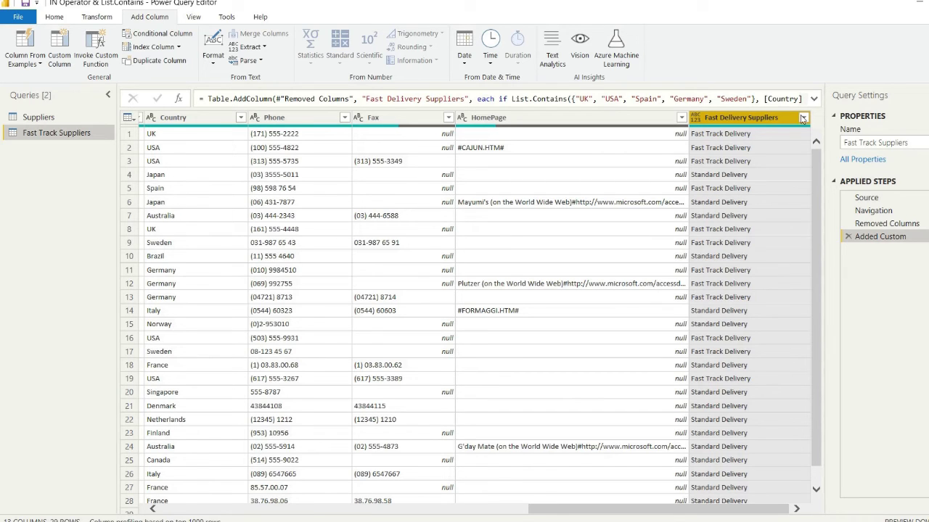
Filter Fast Delivery Suppliers to only Fast Track Delivery values, leaving 12 rows
left_click(803, 119)
left_click(620, 254)
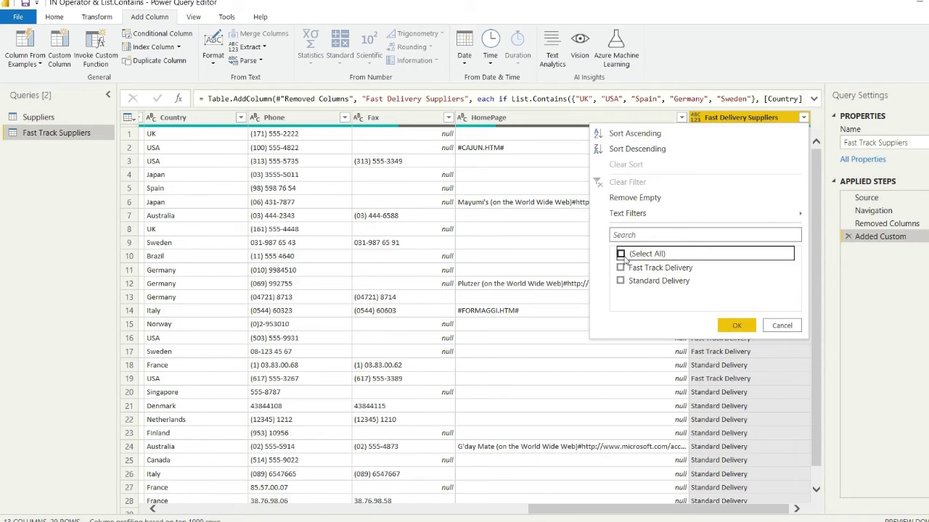
left_click(621, 267)
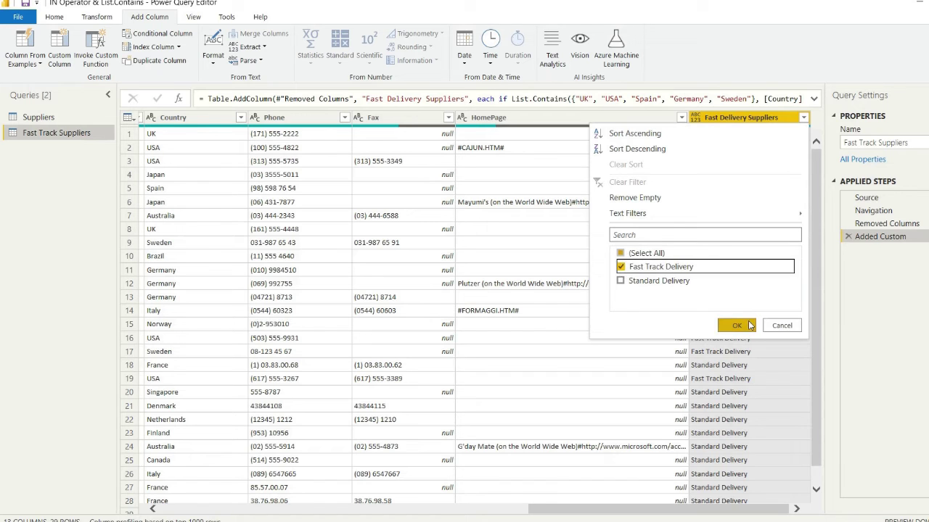
left_click(737, 325)
scroll(364, 275, "left", 10)
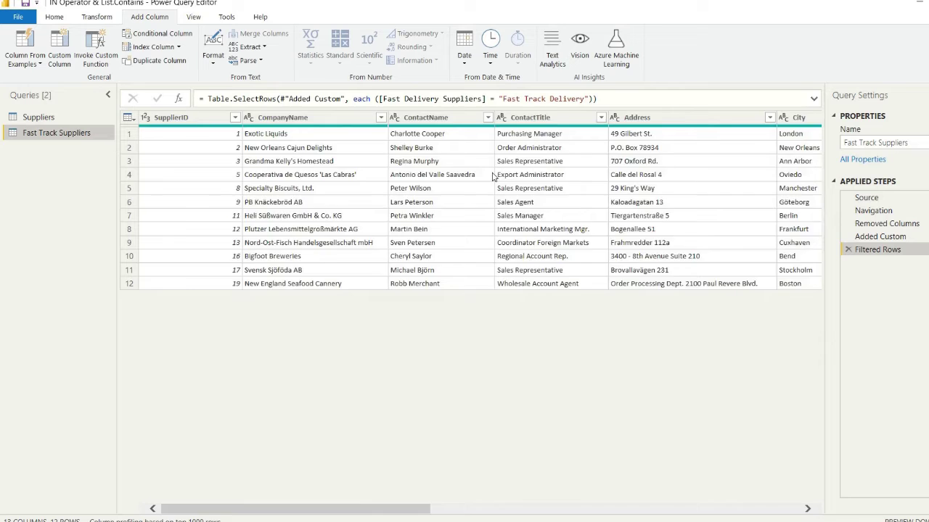
Change the Fast Delivery Suppliers column's data type to Text
scroll(492, 176, "right", 10)
scroll(492, 176, "left", 10)
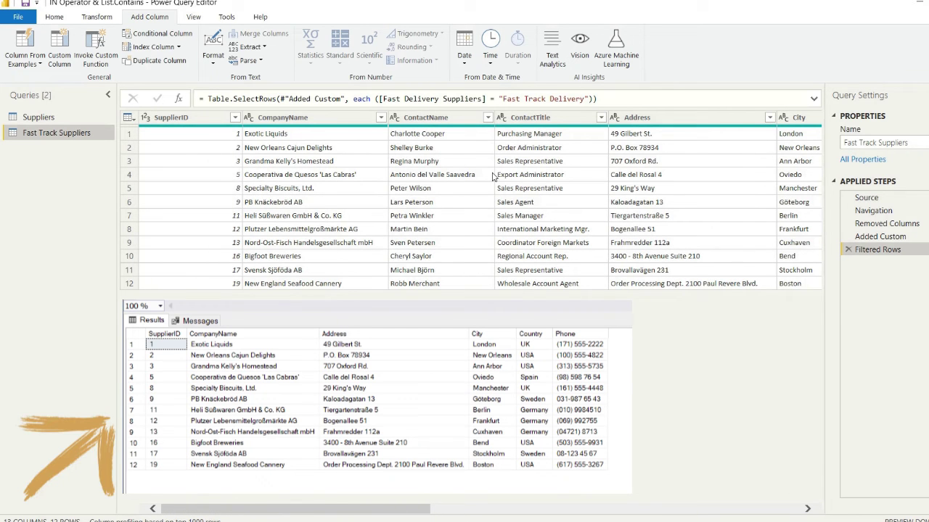
scroll(492, 176, "right", 10)
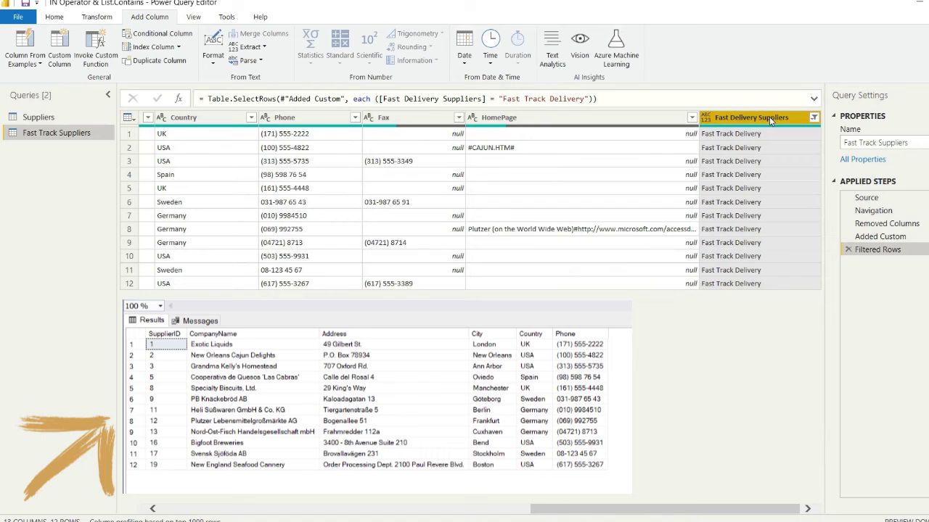
right_click(769, 117)
mouse_move(824, 229)
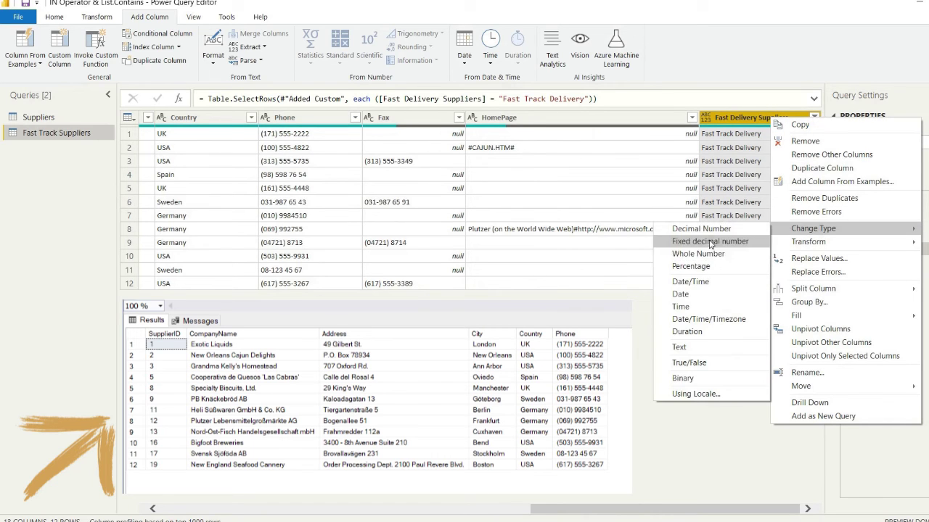
left_click(704, 348)
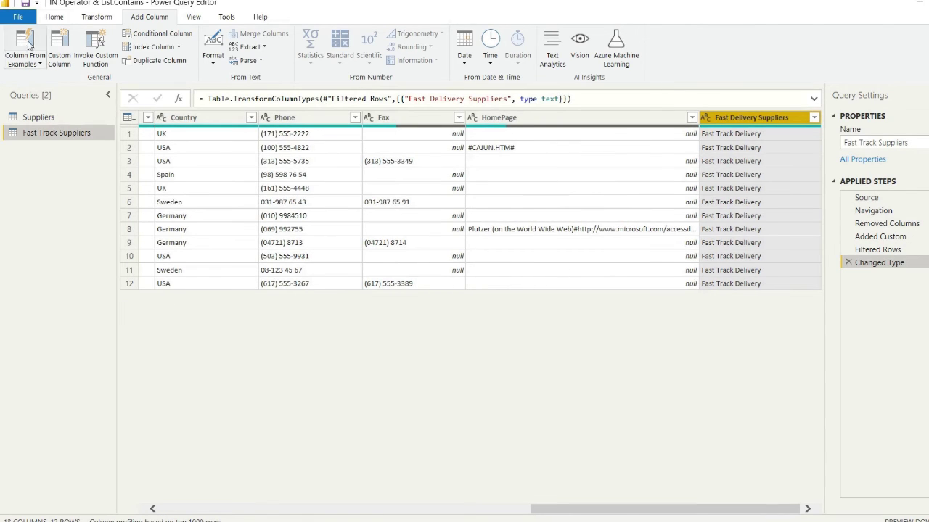
Close & Apply the query changes, then collapse Suppliers in the Fields pane
left_click(54, 17)
left_click(14, 64)
left_click(30, 76)
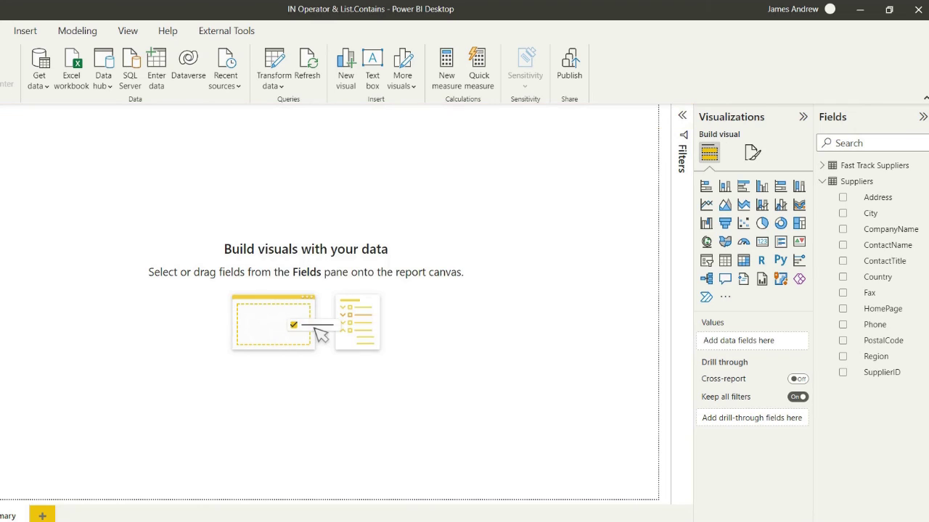
left_click(822, 181)
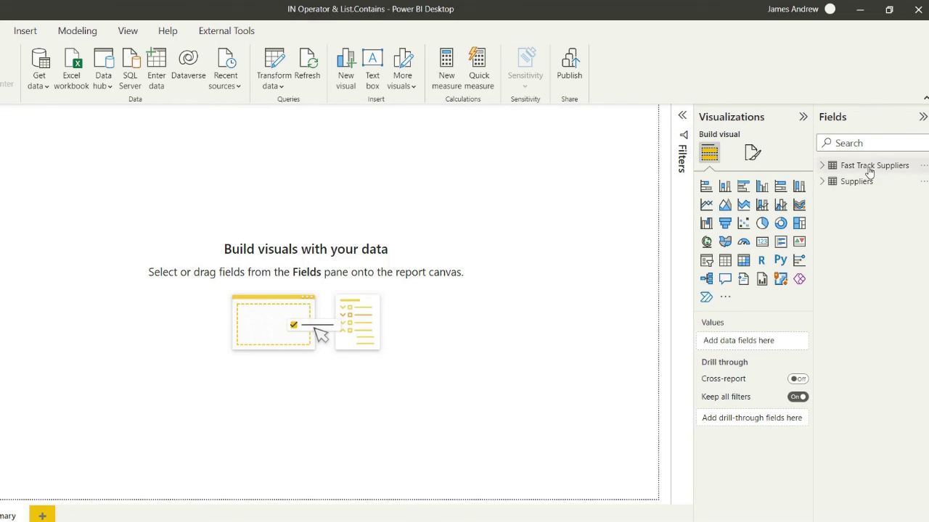